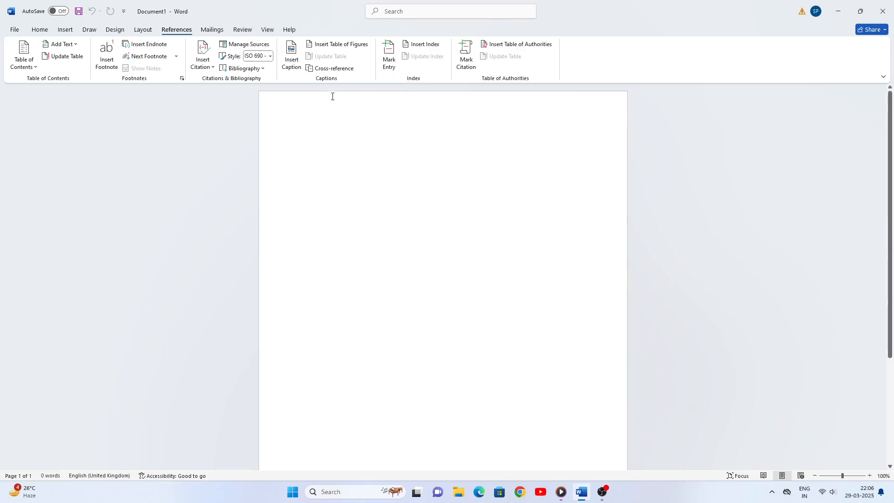
Fill the blank document with sample text generated by =rand(10,10)
{"action": "type", "text": "=rand(10,10"}
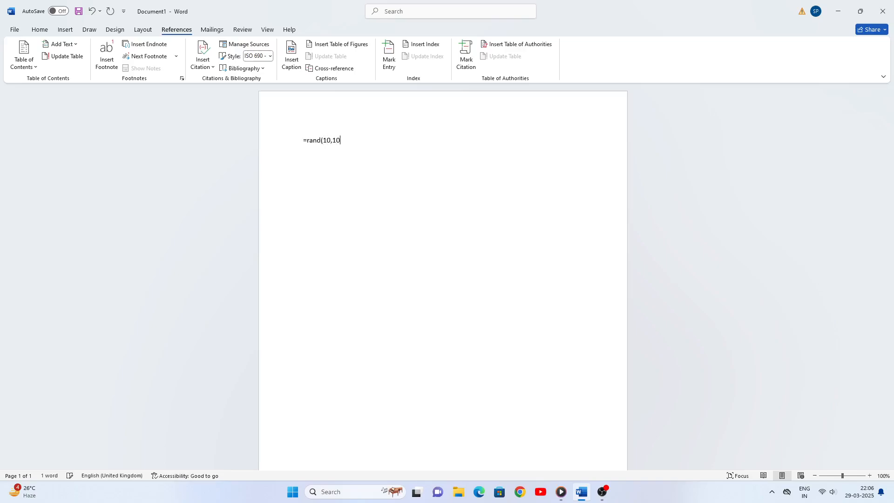
{"action": "type", "text": ")"}
{"action": "key", "text": "Return"}
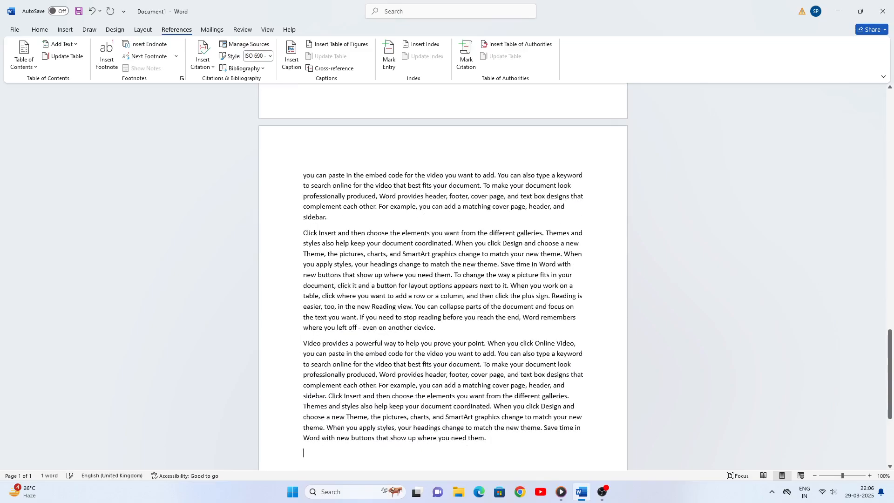
Mark the first word "Video" on page 1 as an index entry for the current page, with a bold page number
{"action": "scroll", "coordinate": [495, 213], "scroll_direction": "up", "scroll_amount": 7}
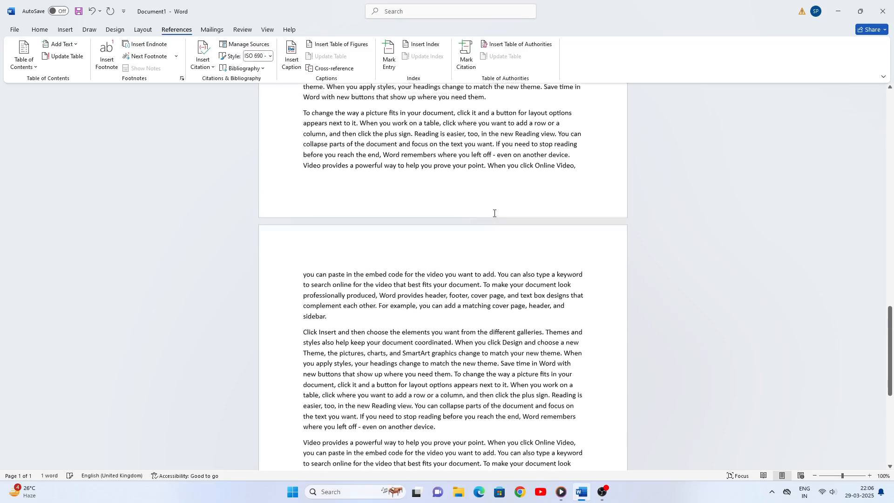
{"action": "scroll", "coordinate": [495, 213], "scroll_direction": "up", "scroll_amount": 12}
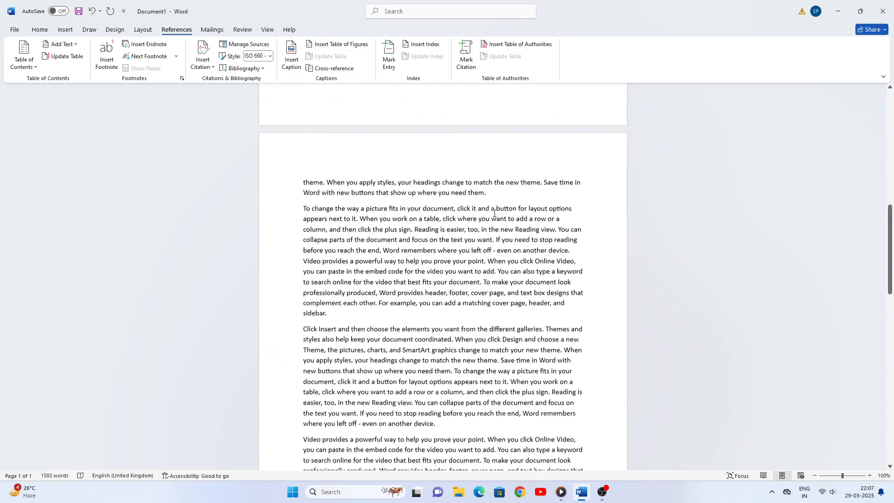
{"action": "scroll", "coordinate": [494, 213], "scroll_direction": "up", "scroll_amount": 12}
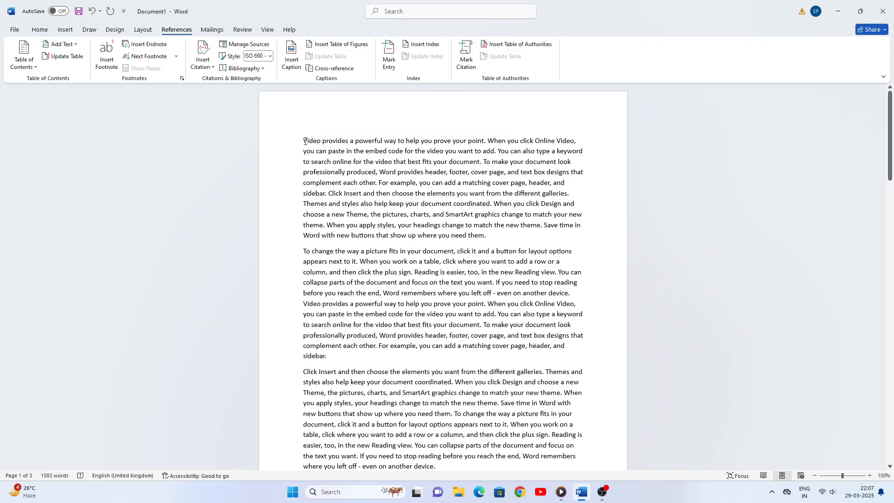
{"action": "left_click_drag", "start_coordinate": [304, 140], "coordinate": [320, 145]}
{"action": "left_click", "coordinate": [391, 59]}
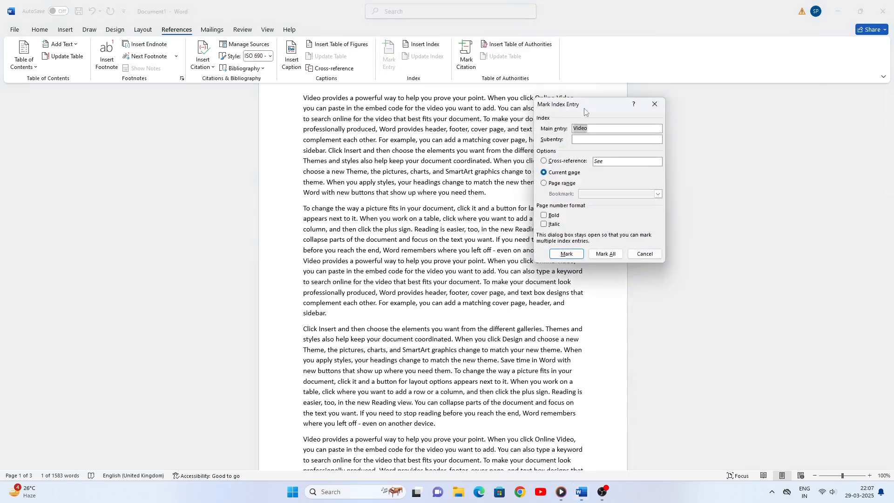
{"action": "left_click_drag", "start_coordinate": [585, 112], "coordinate": [647, 116]}
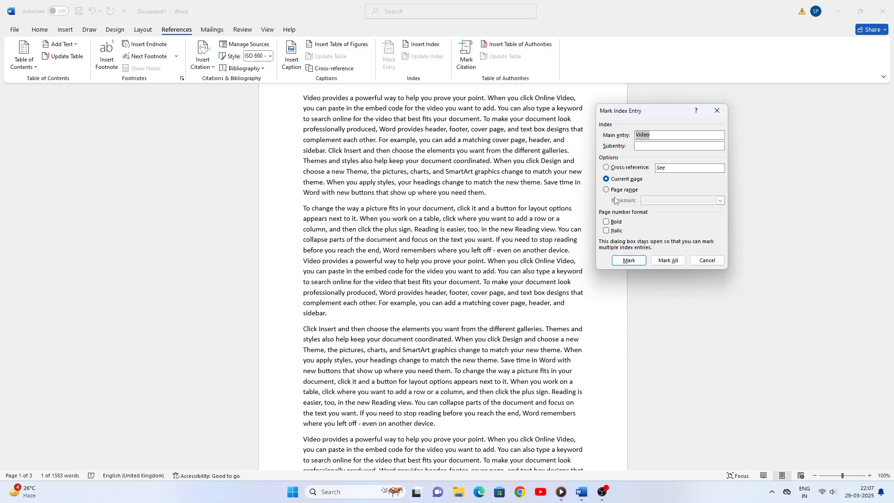
{"action": "left_click", "coordinate": [607, 222]}
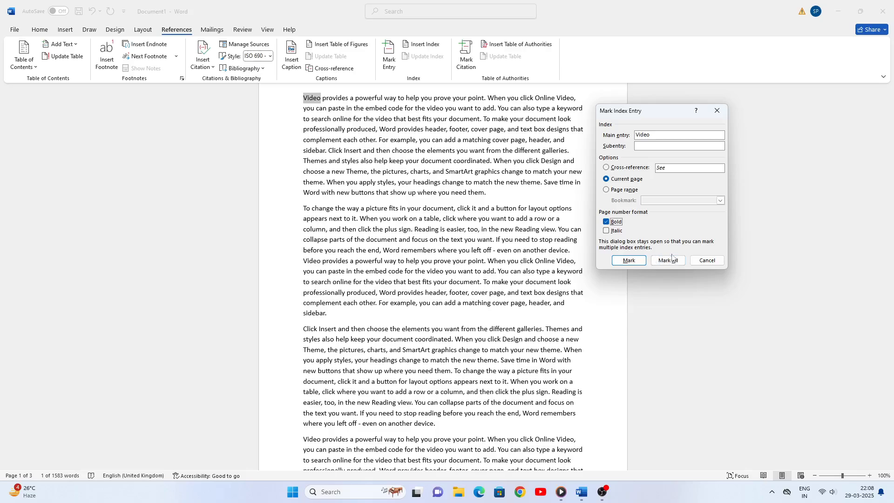
{"action": "left_click", "coordinate": [631, 262]}
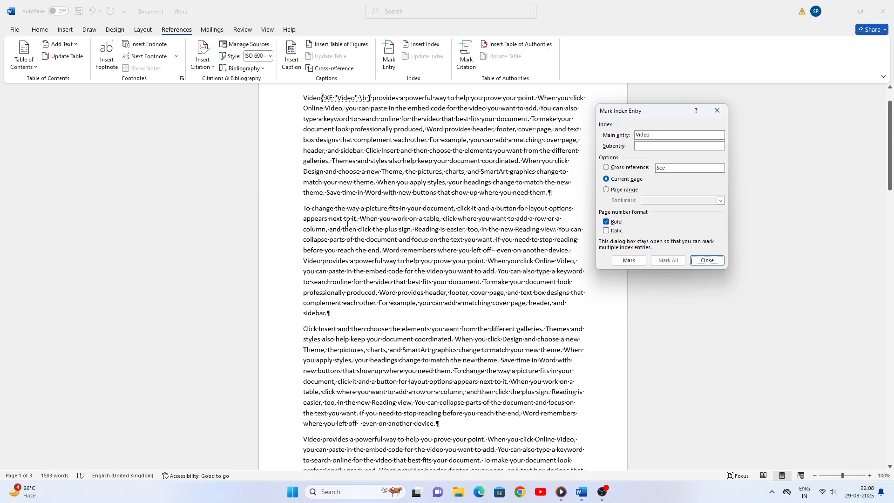
Mark the word "Design" in the first paragraph as a main index entry with a bold page number
{"action": "left_click", "coordinate": [304, 171]}
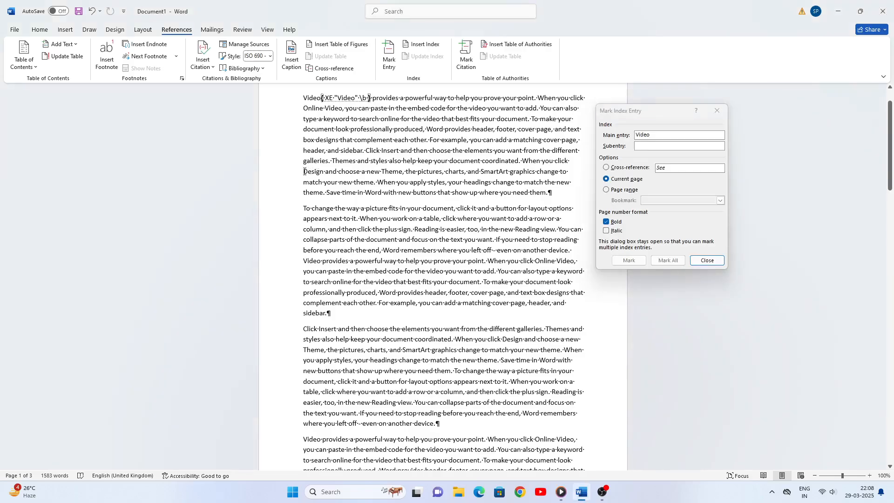
{"action": "left_click_drag", "start_coordinate": [304, 171], "coordinate": [323, 172]}
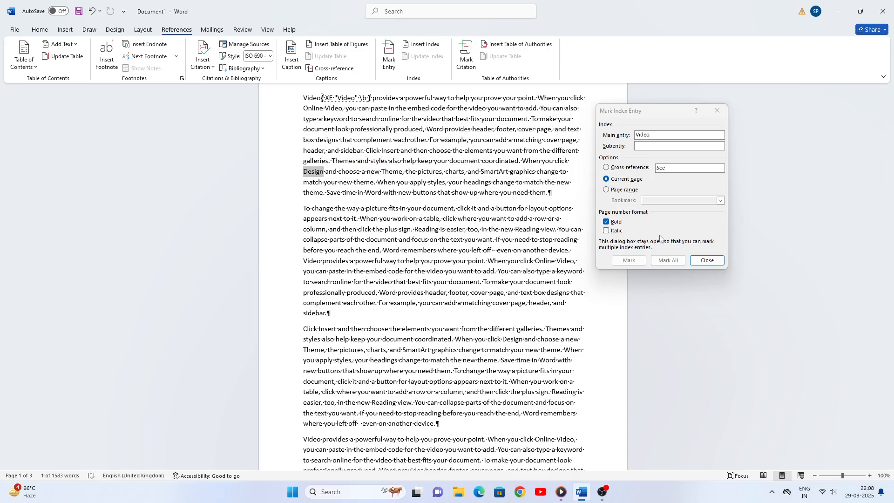
{"action": "left_click", "coordinate": [645, 135]}
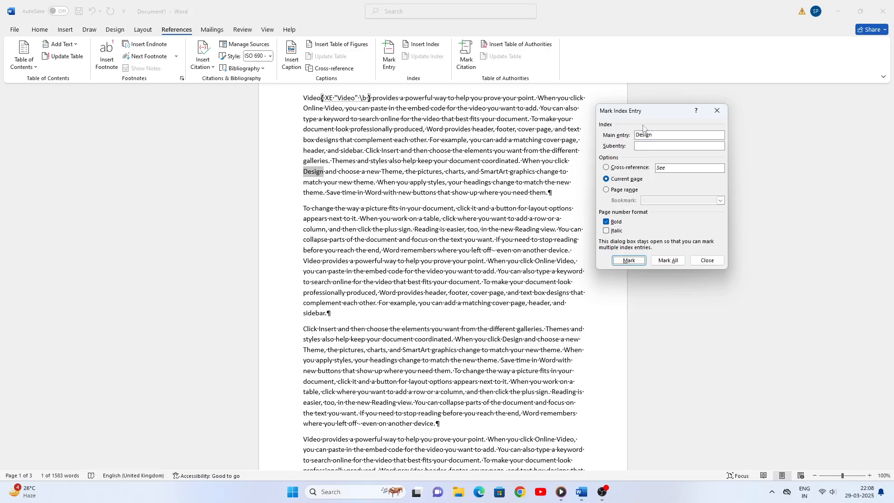
{"action": "left_click", "coordinate": [627, 263]}
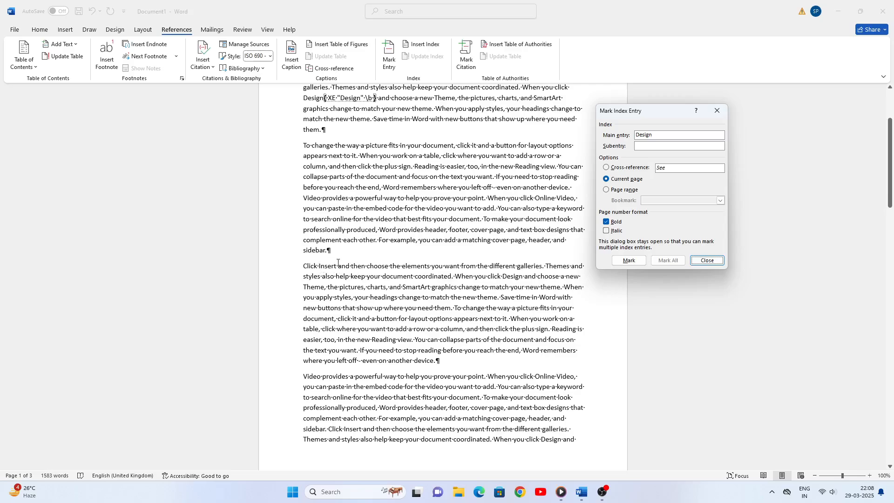
Mark the word "Insert" at the start of the third paragraph as a main index entry with a bold page number
{"action": "left_click", "coordinate": [319, 266]}
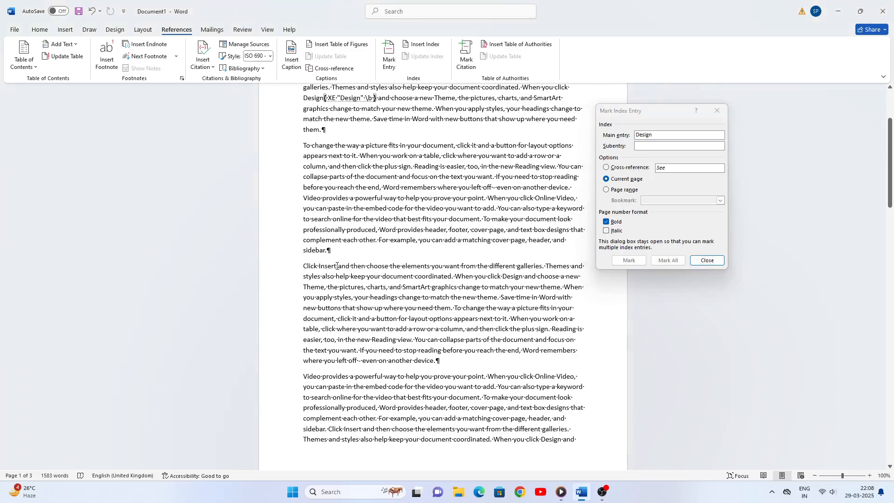
{"action": "left_click_drag", "start_coordinate": [337, 266], "coordinate": [319, 265]}
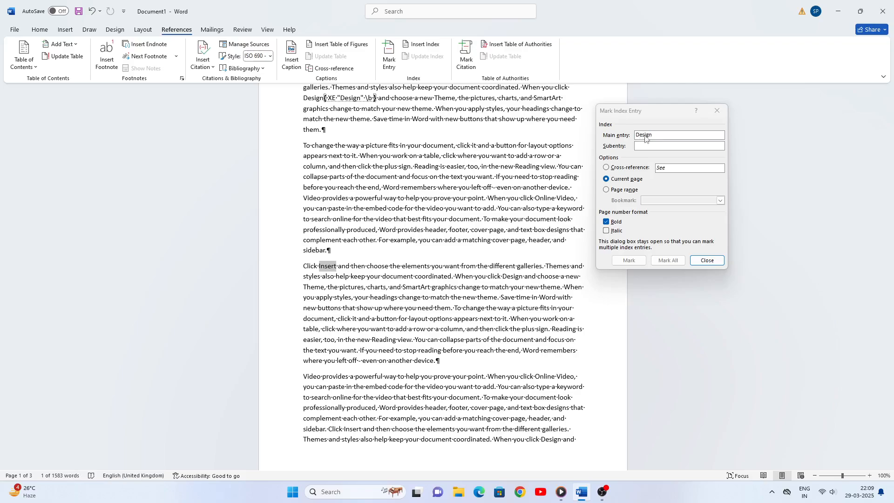
{"action": "left_click", "coordinate": [644, 135]}
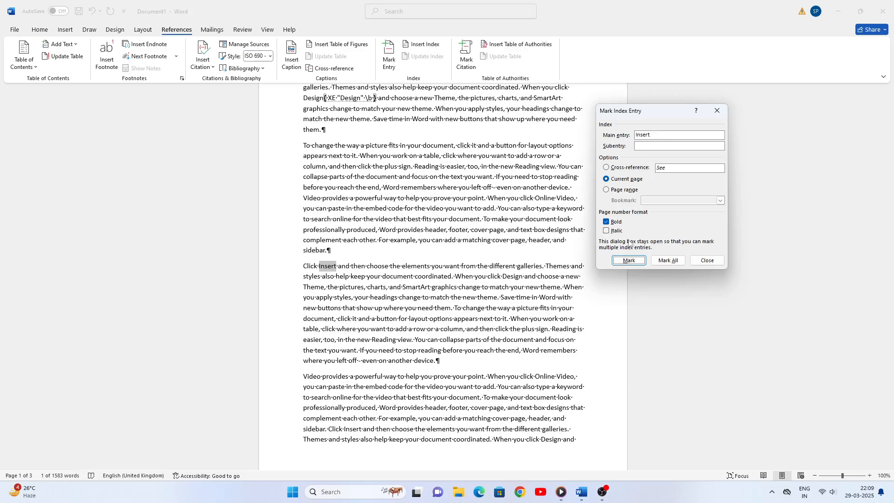
{"action": "left_click", "coordinate": [630, 261]}
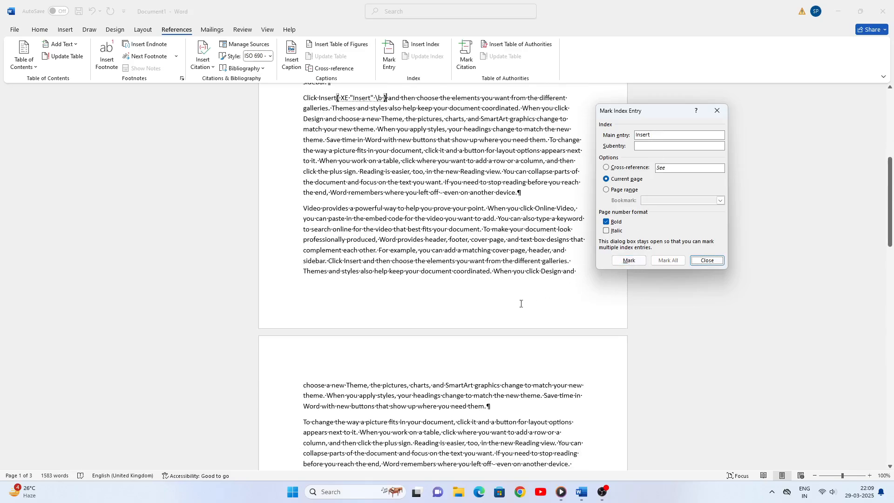
Mark "provides" in the page 2 paragraph starting "Video provides" as an index entry with a bold page number, and finish marking entries
{"action": "scroll", "coordinate": [489, 313], "scroll_direction": "down", "scroll_amount": 4}
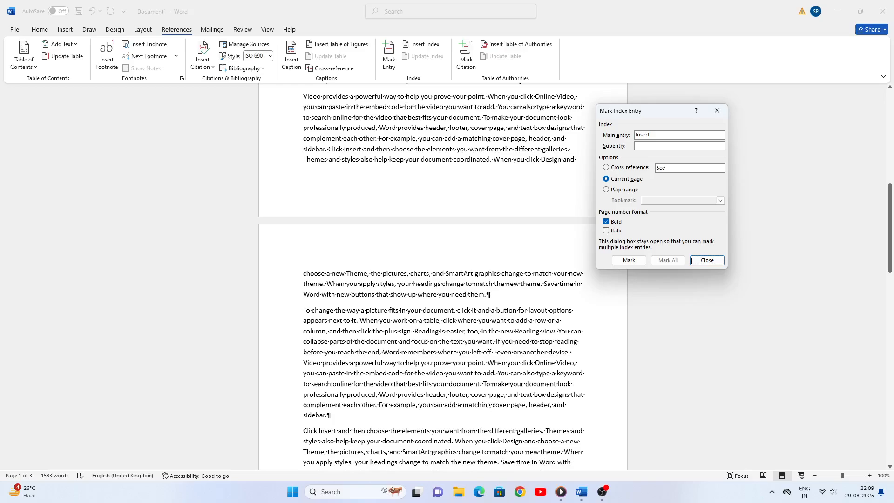
{"action": "scroll", "coordinate": [489, 312], "scroll_direction": "down", "scroll_amount": 4}
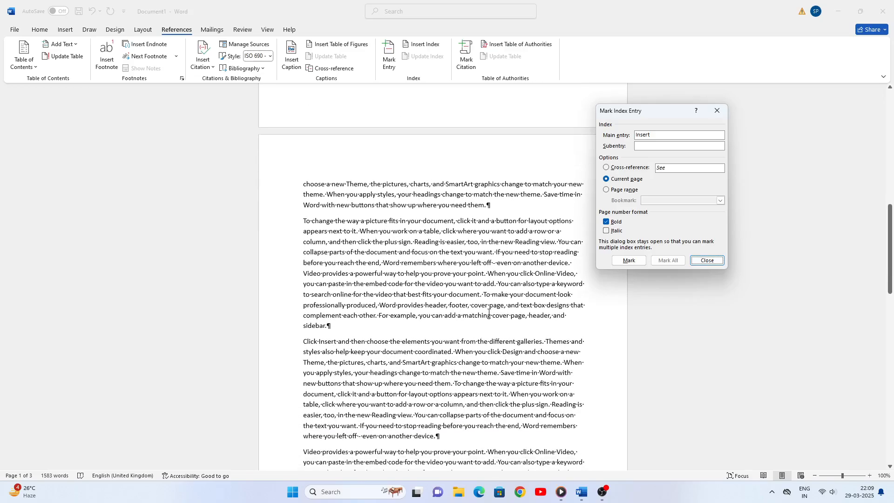
{"action": "scroll", "coordinate": [489, 313], "scroll_direction": "down", "scroll_amount": 2}
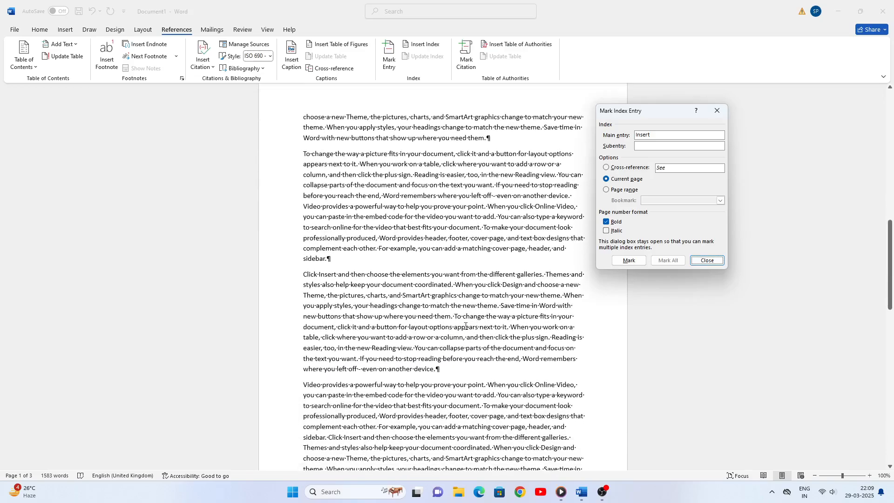
{"action": "left_click", "coordinate": [327, 386]}
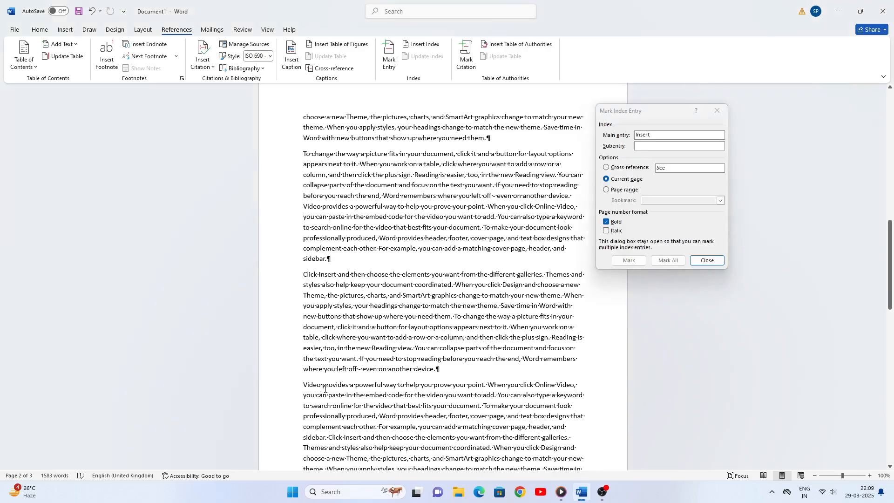
{"action": "left_click_drag", "start_coordinate": [323, 385], "coordinate": [351, 385]}
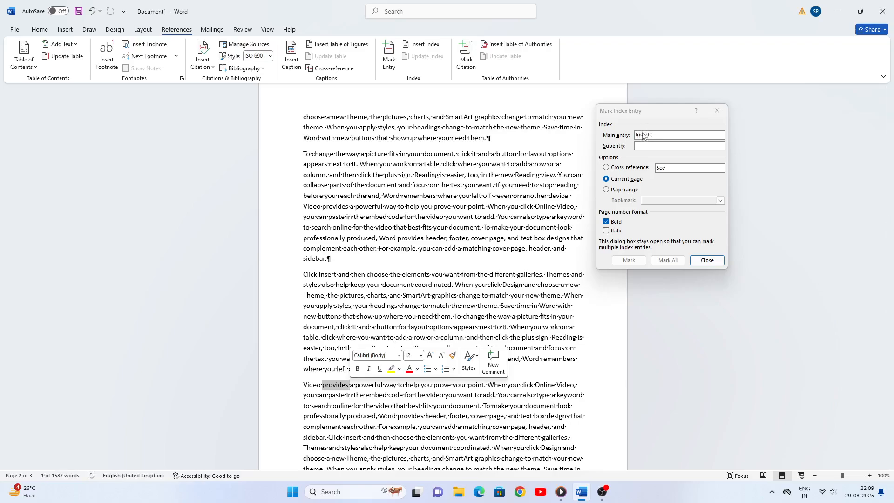
{"action": "left_click", "coordinate": [643, 134]}
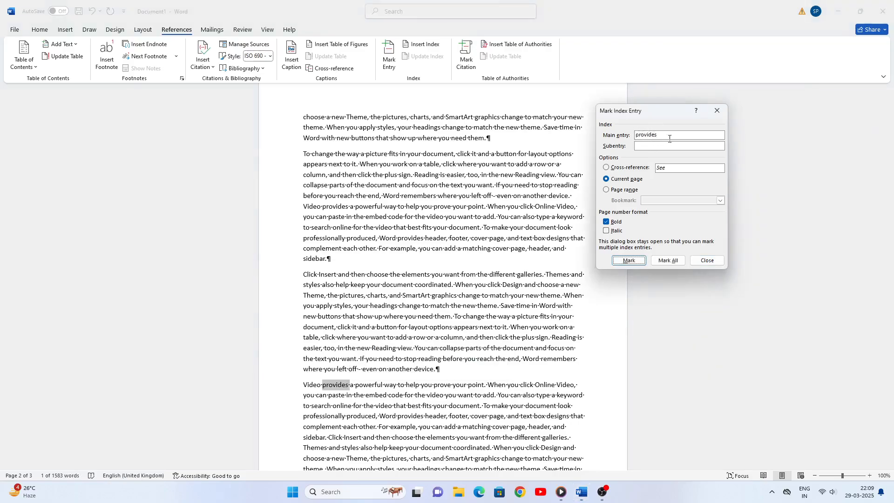
{"action": "left_click", "coordinate": [628, 261]}
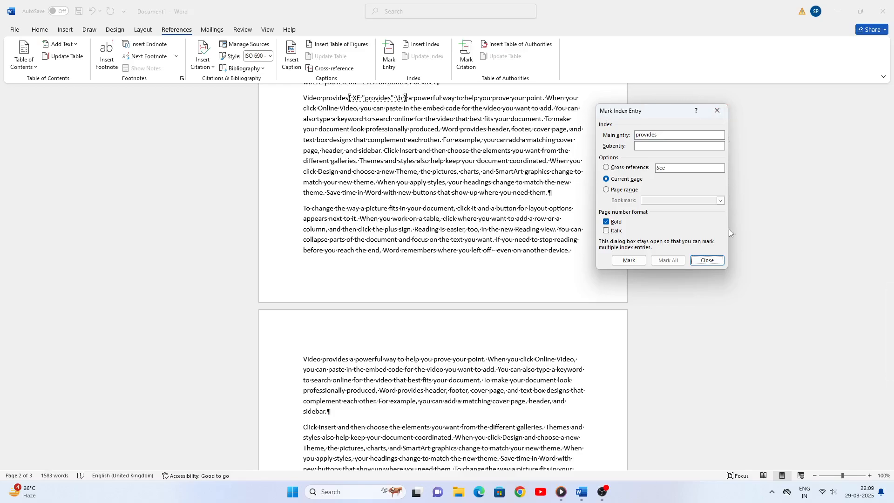
{"action": "left_click", "coordinate": [707, 261]}
Add two blank paragraphs at the end of the document, below the last text on page 3
{"action": "scroll", "coordinate": [703, 253], "scroll_direction": "down", "scroll_amount": 3}
{"action": "scroll", "coordinate": [703, 252], "scroll_direction": "down", "scroll_amount": 6}
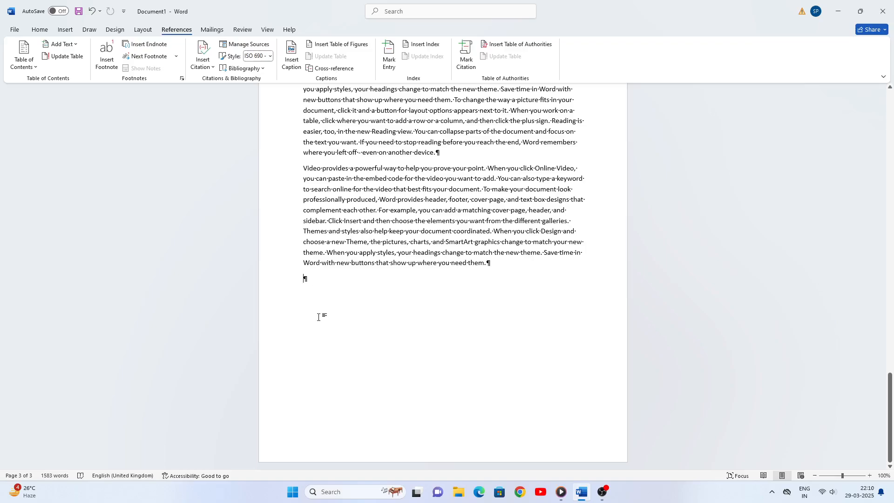
{"action": "key", "text": "Return"}
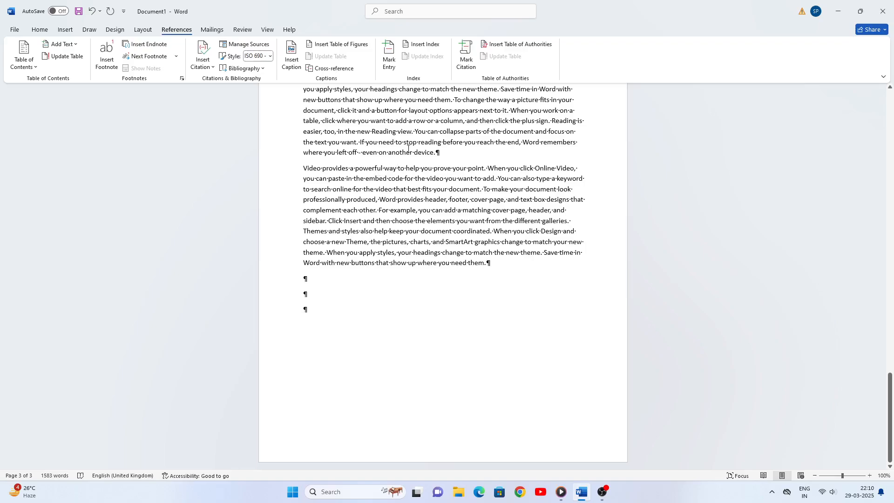
{"action": "left_click", "coordinate": [509, 45]}
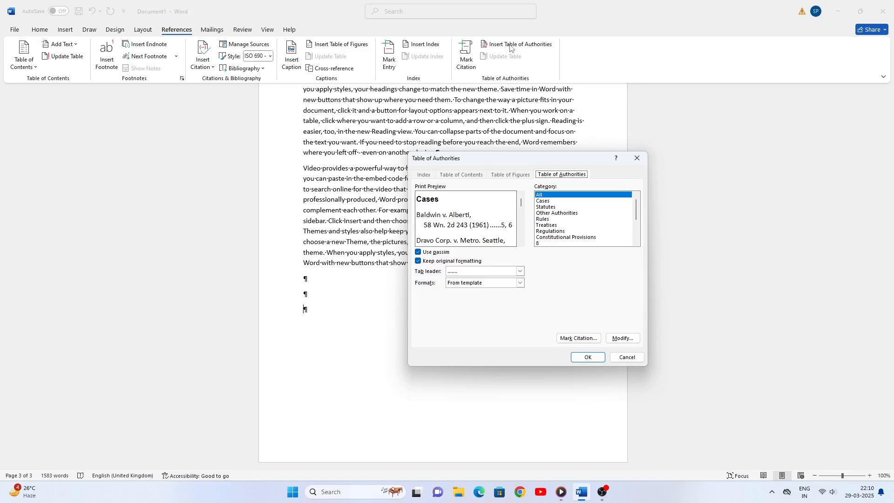
{"action": "left_click", "coordinate": [637, 158]}
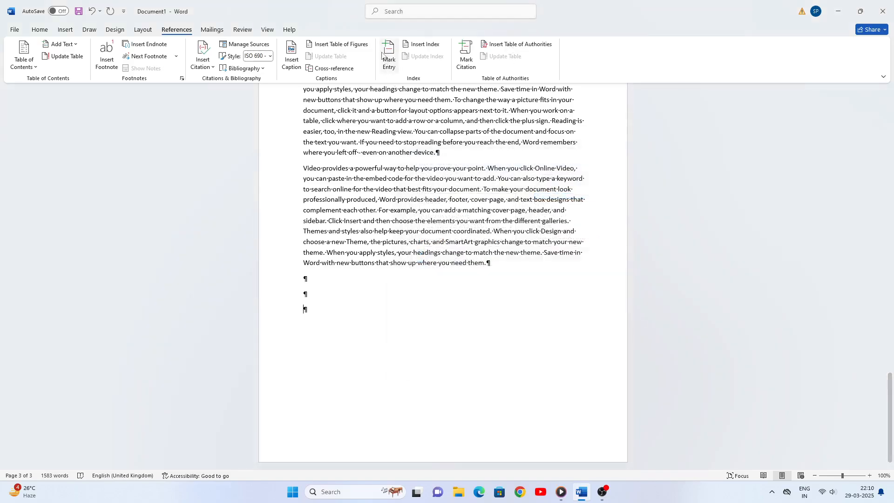
Open the settings for inserting an index and preview right-aligned page numbers, leaving that option off
{"action": "left_click", "coordinate": [421, 46]}
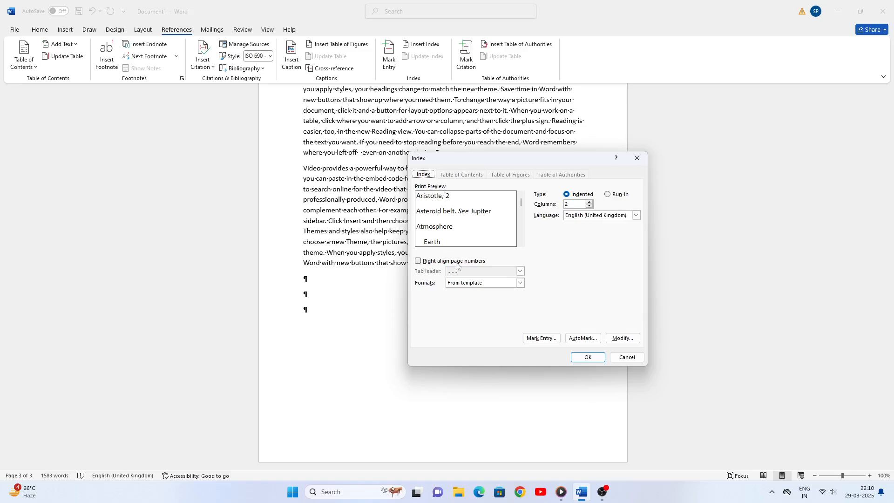
{"action": "left_click", "coordinate": [418, 262]}
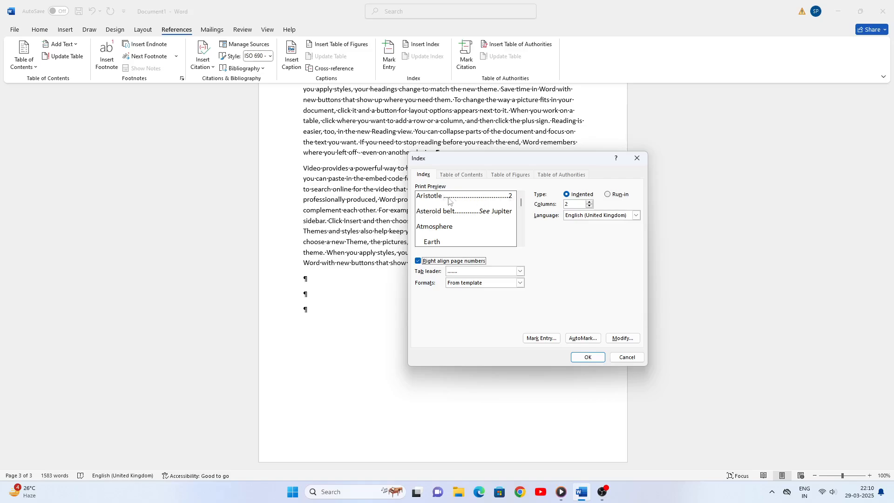
{"action": "left_click", "coordinate": [418, 262]}
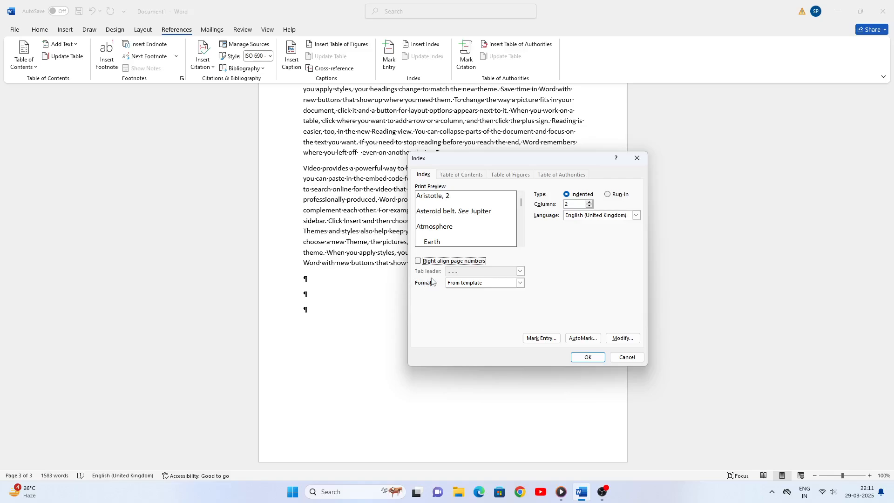
Insert an indented two-column index in the Fancy format at the end of the document, and hide the formatting marks
{"action": "left_click", "coordinate": [521, 284]}
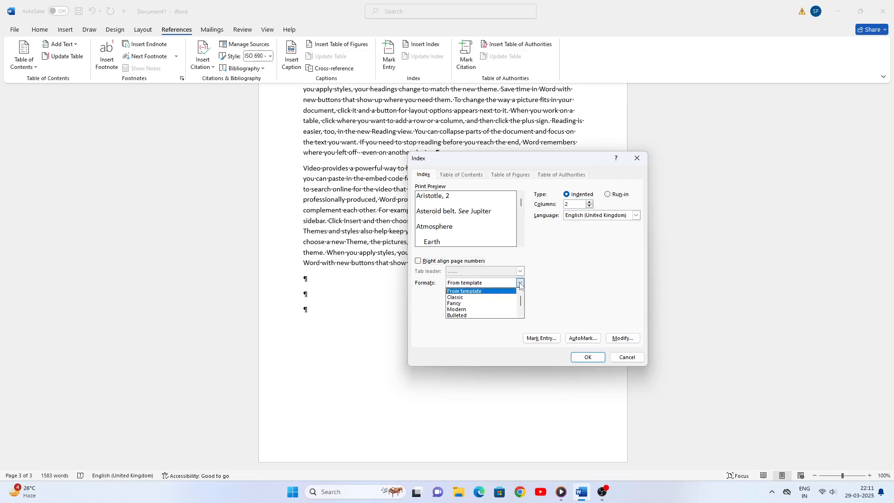
{"action": "left_click", "coordinate": [462, 298]}
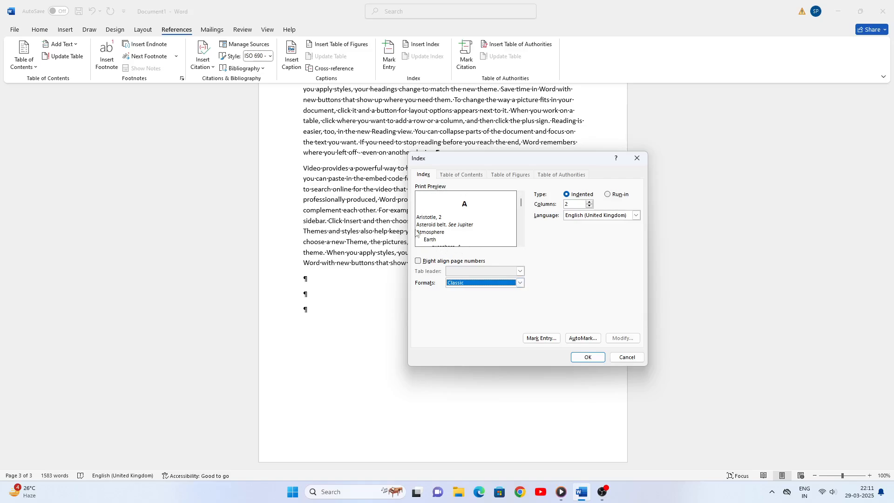
{"action": "left_click", "coordinate": [520, 282]}
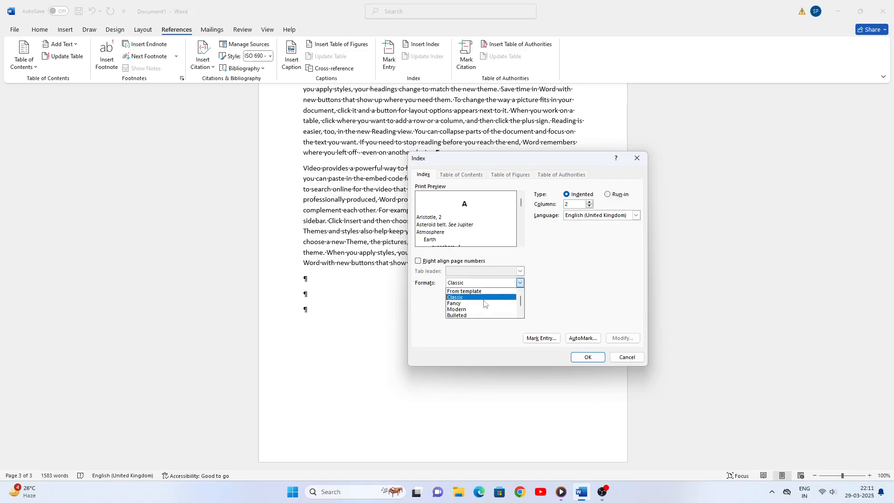
{"action": "left_click", "coordinate": [459, 304]}
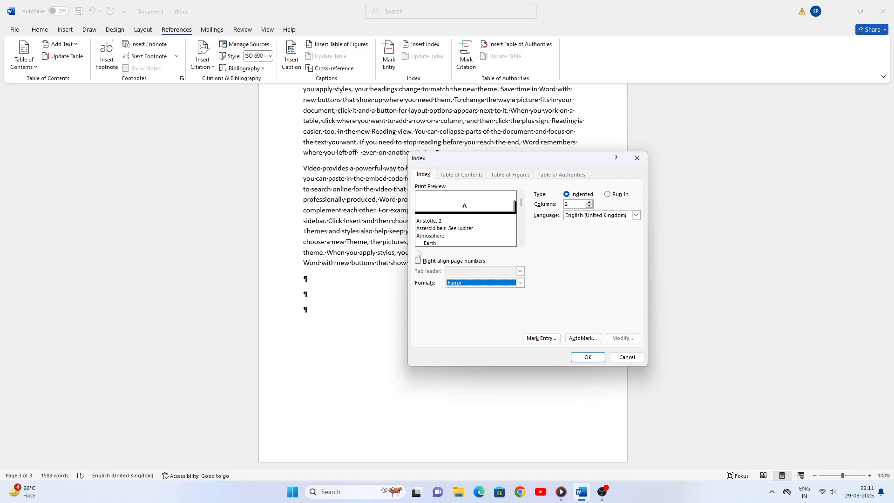
{"action": "left_click", "coordinate": [589, 203]}
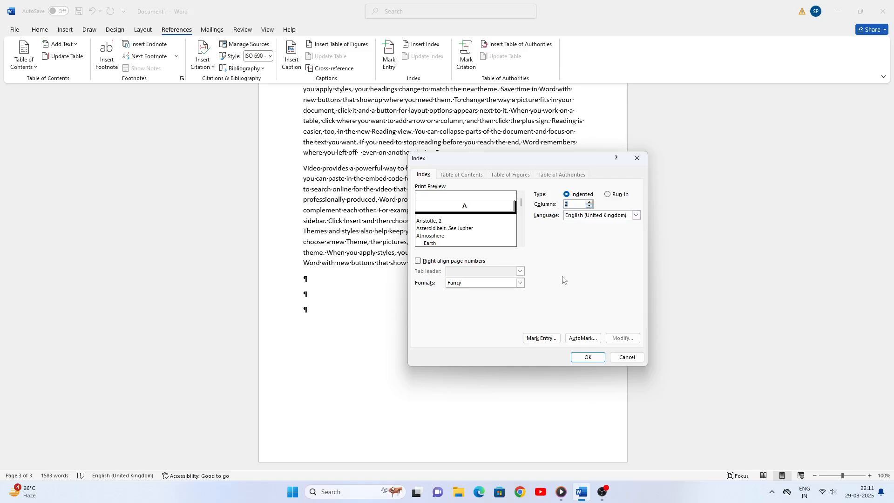
{"action": "left_click", "coordinate": [588, 357]}
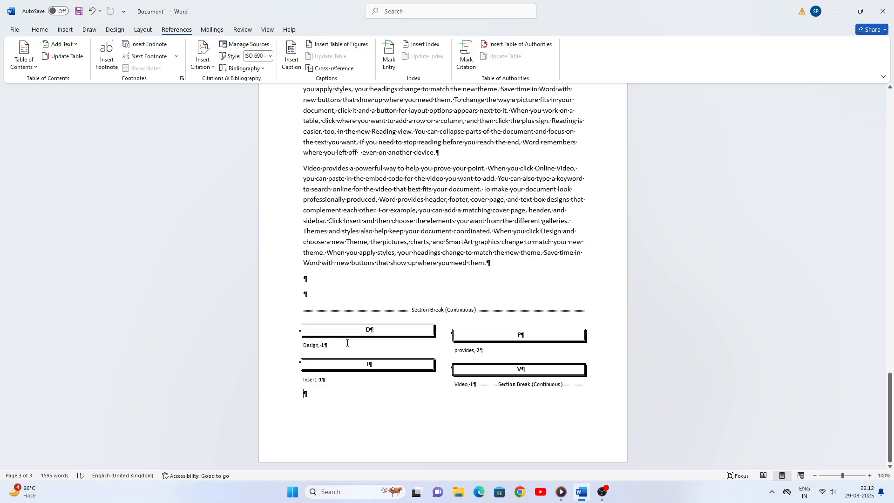
{"action": "left_click", "coordinate": [40, 30]}
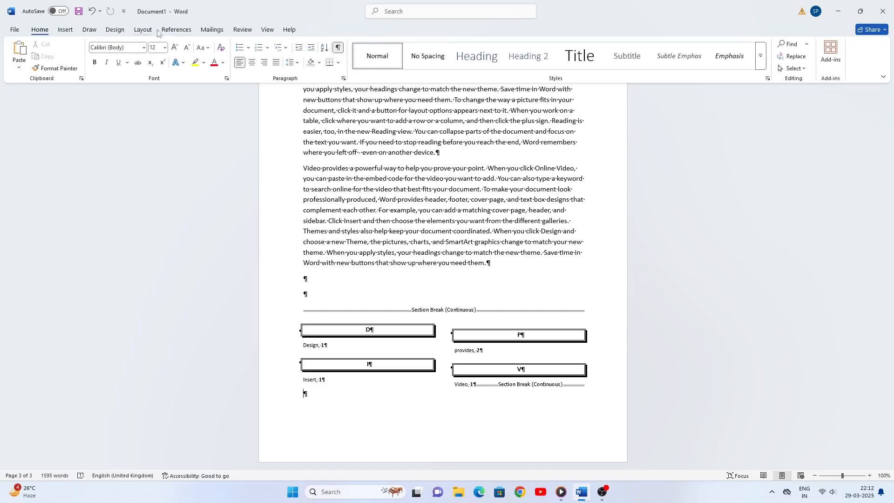
{"action": "left_click", "coordinate": [339, 48]}
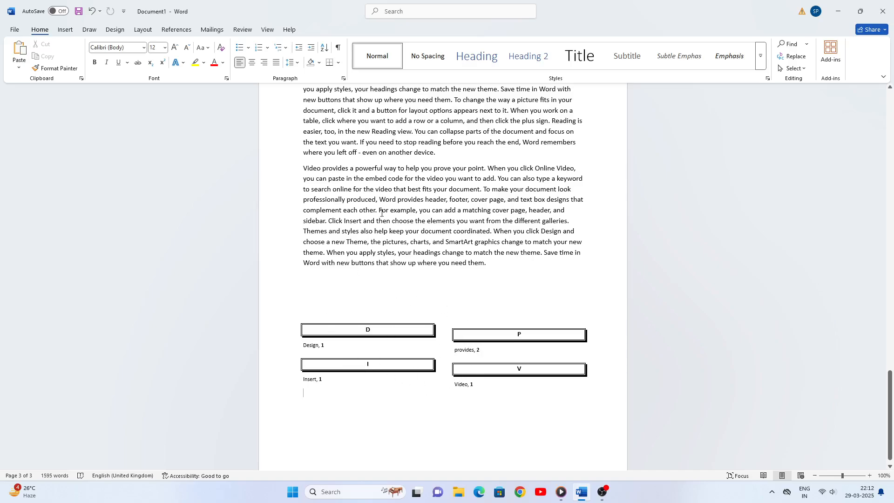
Mark "theme." before "Save time in Word" in the last paragraph as a main index entry with a bold page number, and finish marking
{"action": "left_click", "coordinate": [177, 29]}
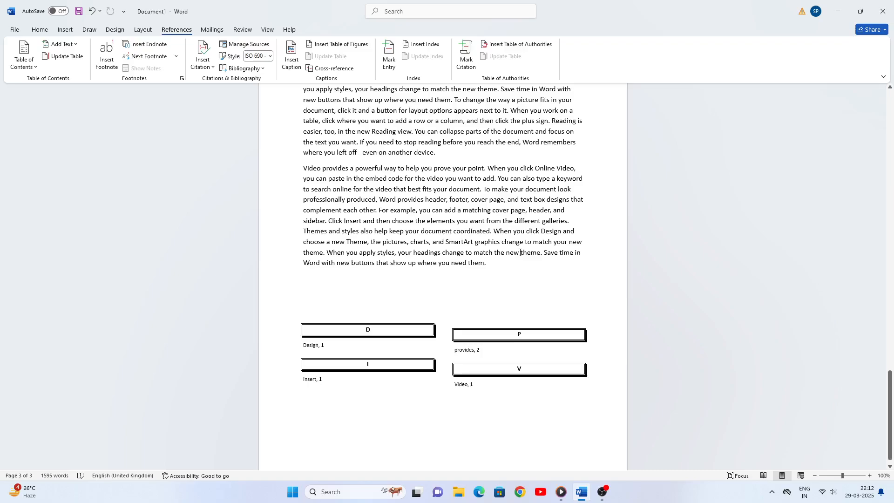
{"action": "left_click_drag", "start_coordinate": [523, 252], "coordinate": [543, 256]}
{"action": "left_click", "coordinate": [538, 275]}
{"action": "left_click", "coordinate": [535, 276]}
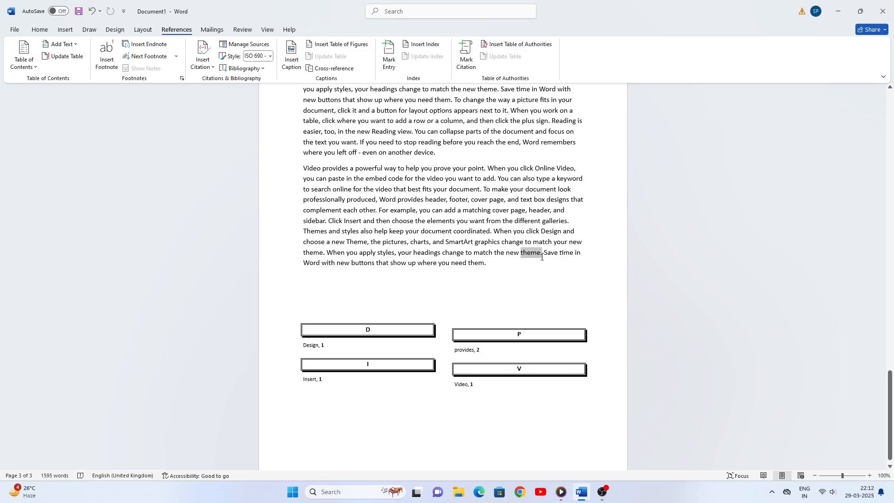
{"action": "left_click", "coordinate": [389, 60]}
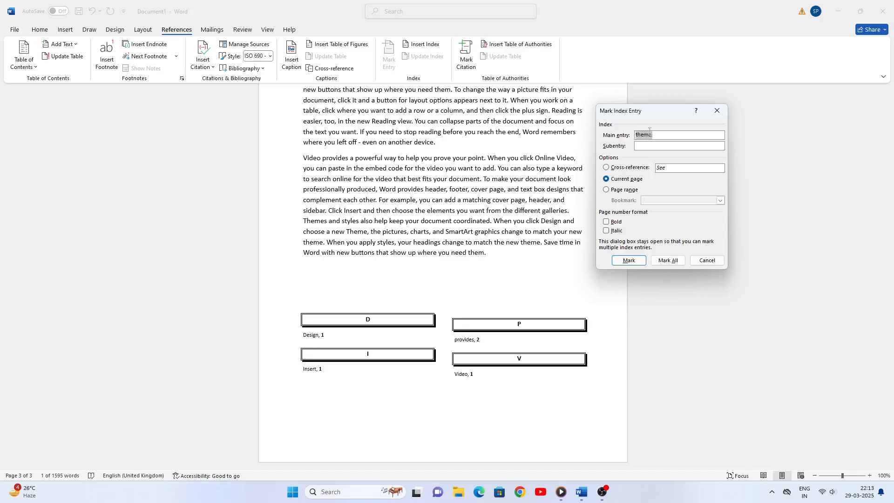
{"action": "left_click", "coordinate": [606, 223]}
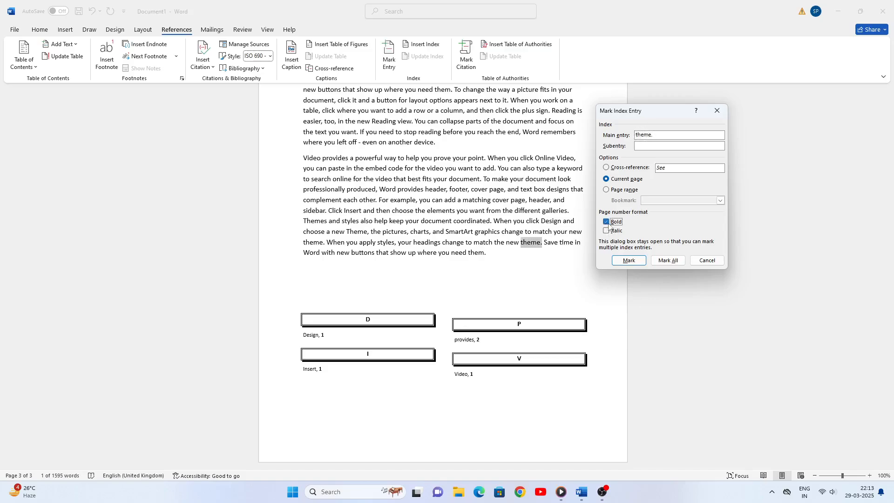
{"action": "left_click", "coordinate": [629, 261]}
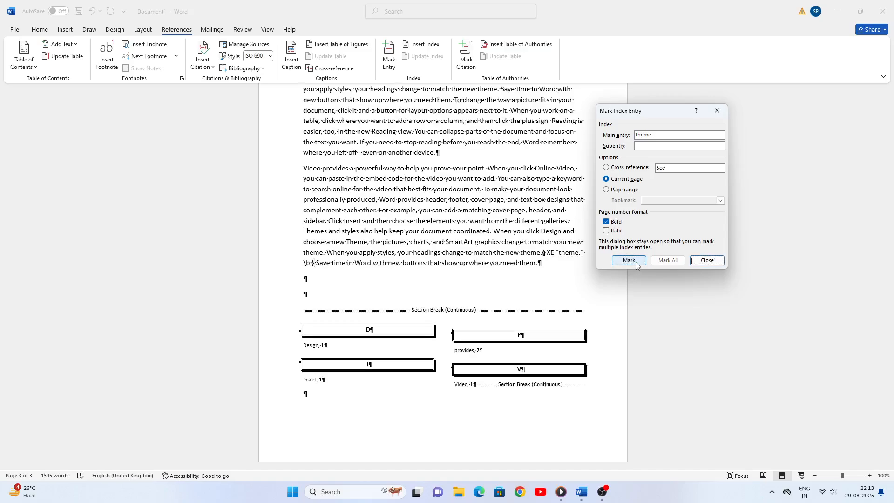
{"action": "left_click", "coordinate": [708, 261]}
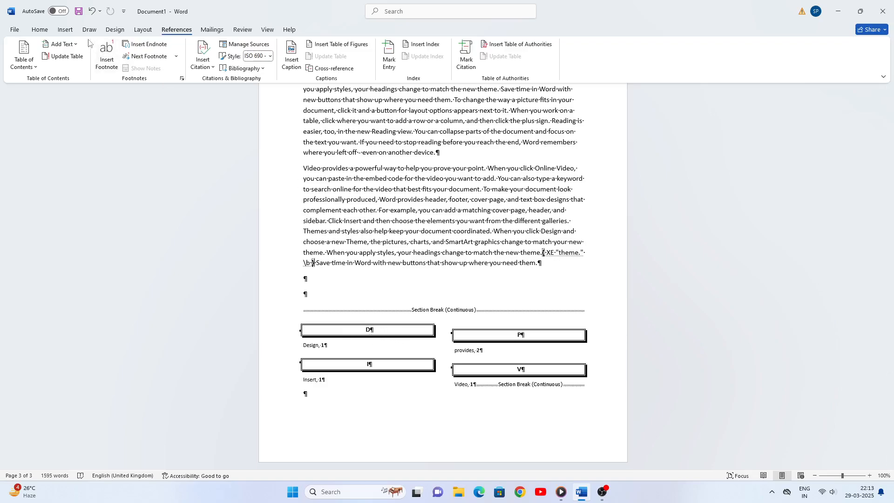
Hide the paragraph marks and index field codes, and check the page 3 text and the index below it
{"action": "left_click", "coordinate": [42, 30]}
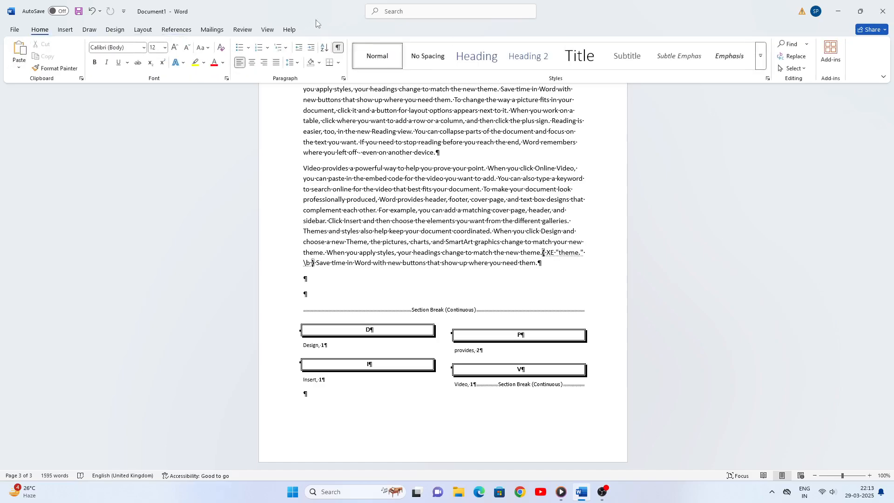
{"action": "left_click", "coordinate": [339, 48]}
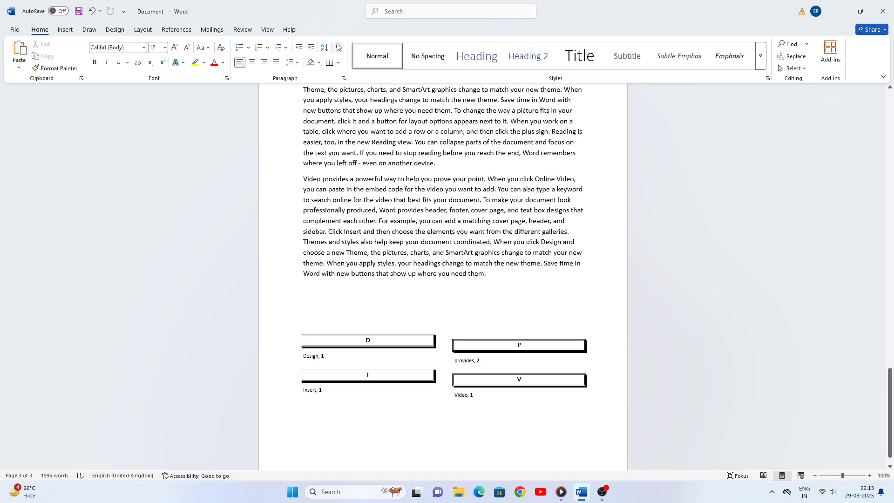
{"action": "scroll", "coordinate": [409, 270], "scroll_direction": "up", "scroll_amount": 3}
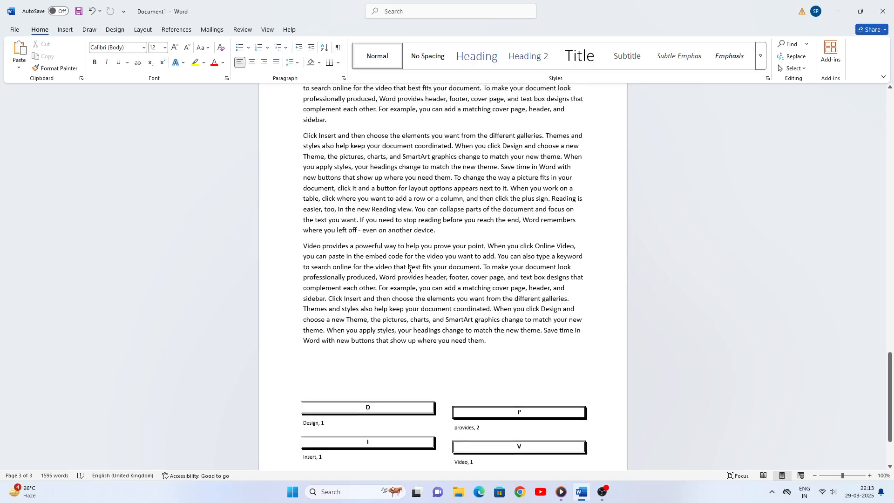
{"action": "scroll", "coordinate": [399, 285], "scroll_direction": "down", "scroll_amount": 4}
Update the index at the end of the document to include the newly marked entry
{"action": "left_click", "coordinate": [174, 29]}
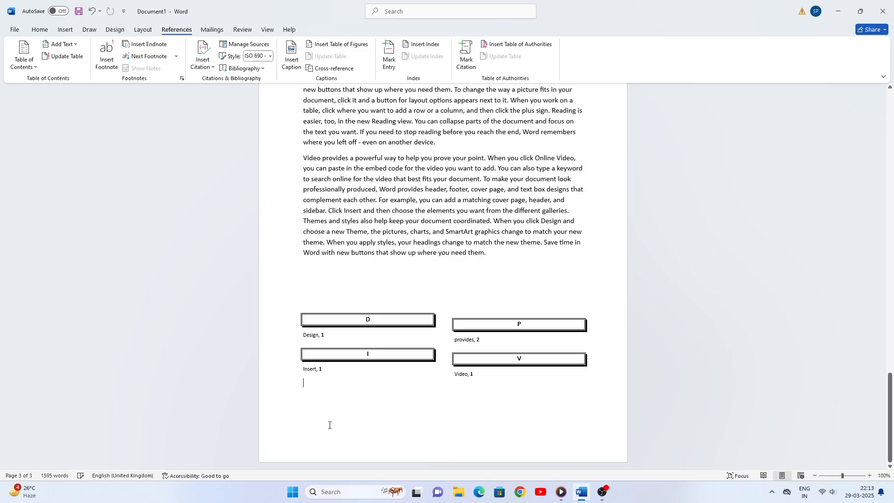
{"action": "left_click", "coordinate": [358, 321]}
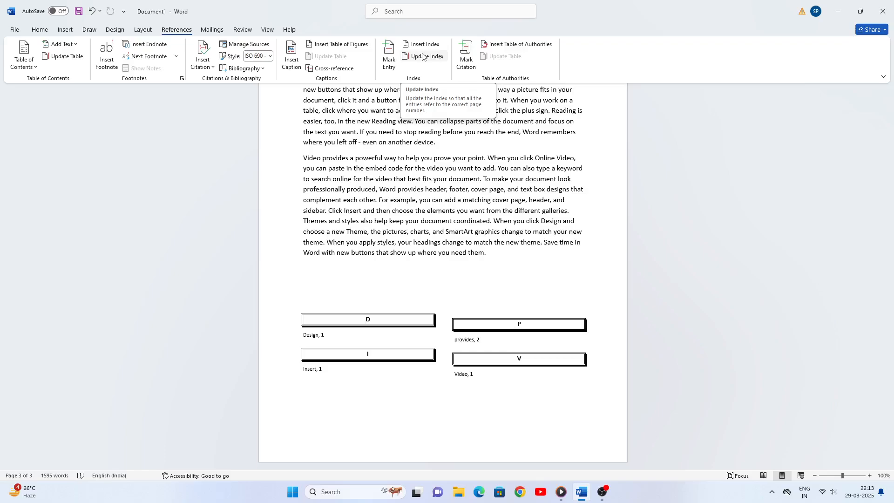
{"action": "left_click", "coordinate": [423, 56]}
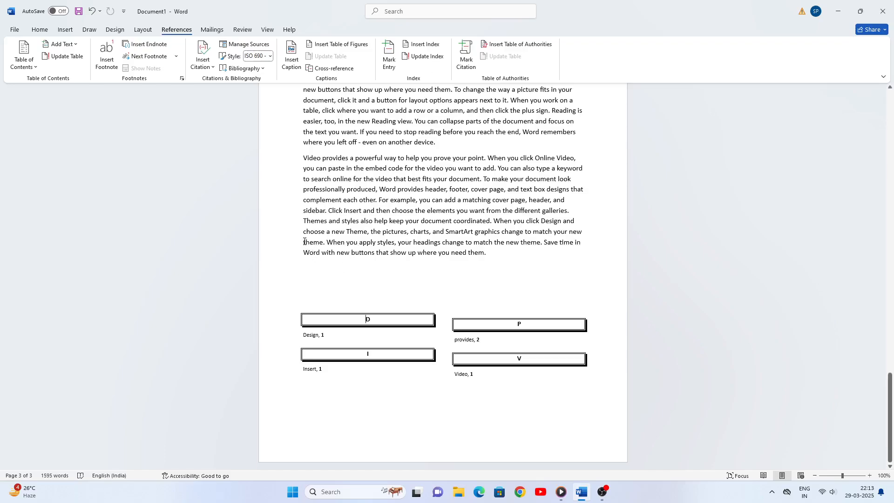
{"action": "left_click", "coordinate": [425, 56]}
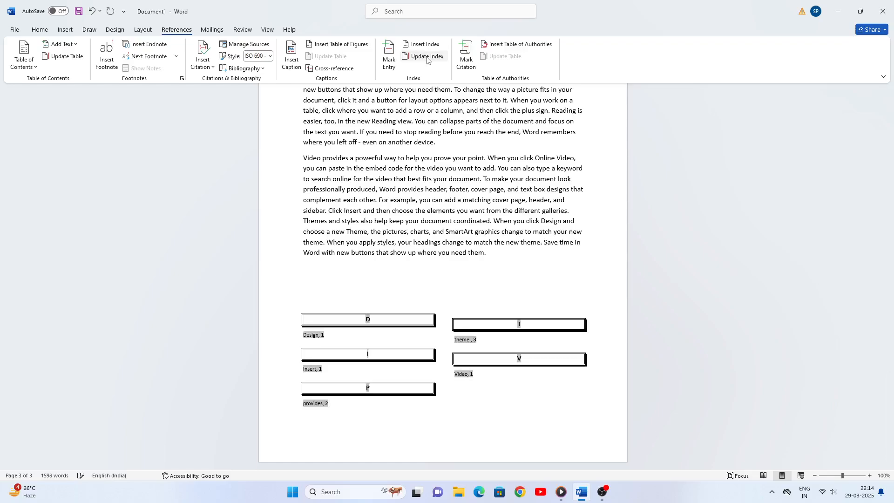